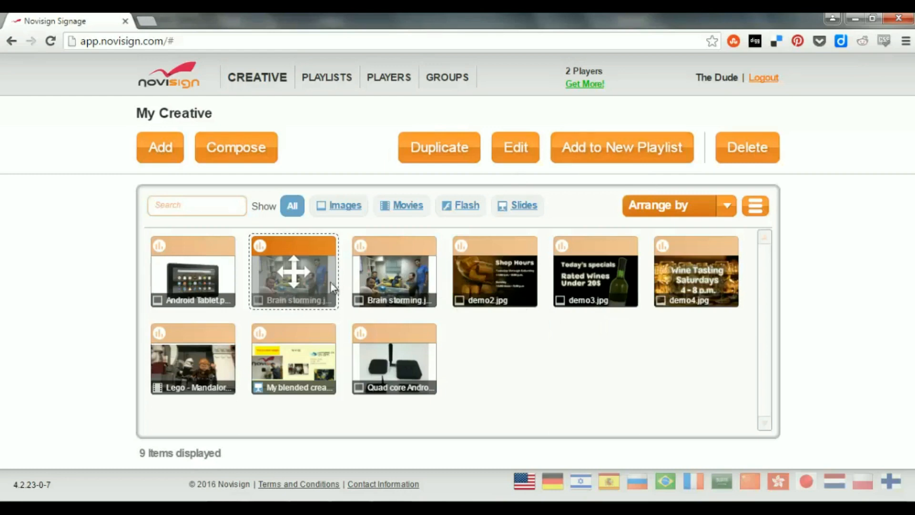
Add the Lego movie, My blended creative and the Quad core image to a new playlist, discard it and return to the creatives.
click(195, 363)
ctrl+click(279, 362)
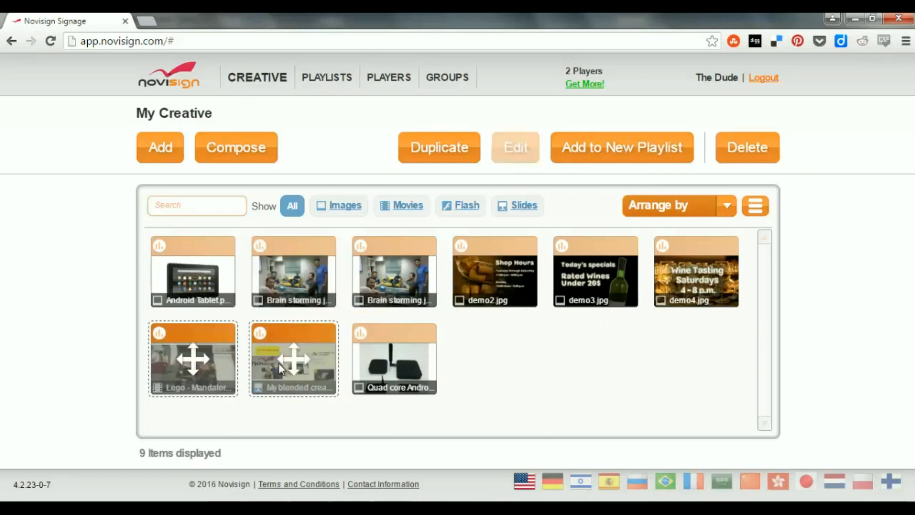
ctrl+click(376, 369)
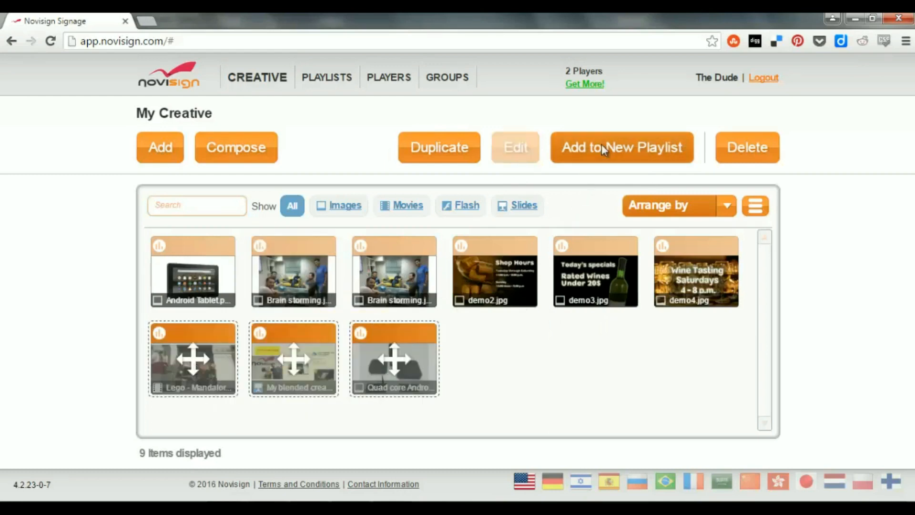
click(619, 157)
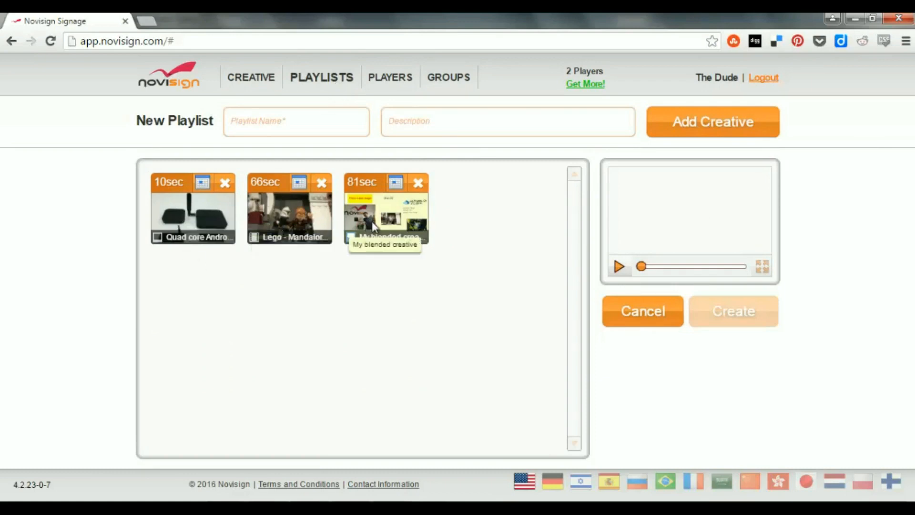
click(636, 305)
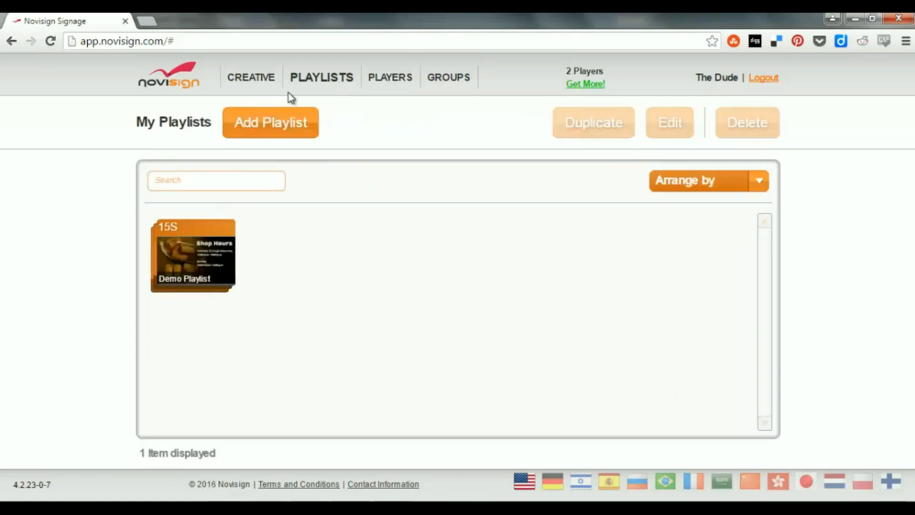
click(251, 80)
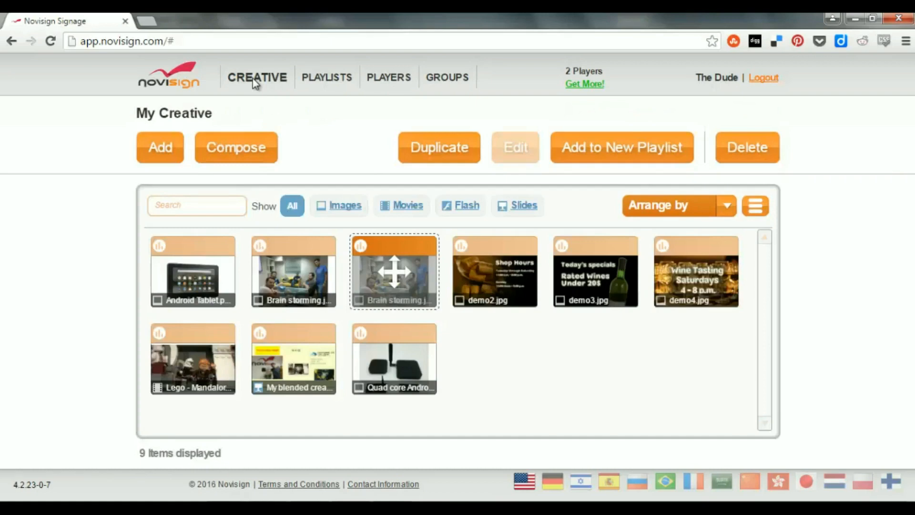
Delete Demo Playlist from the playlists.
click(315, 83)
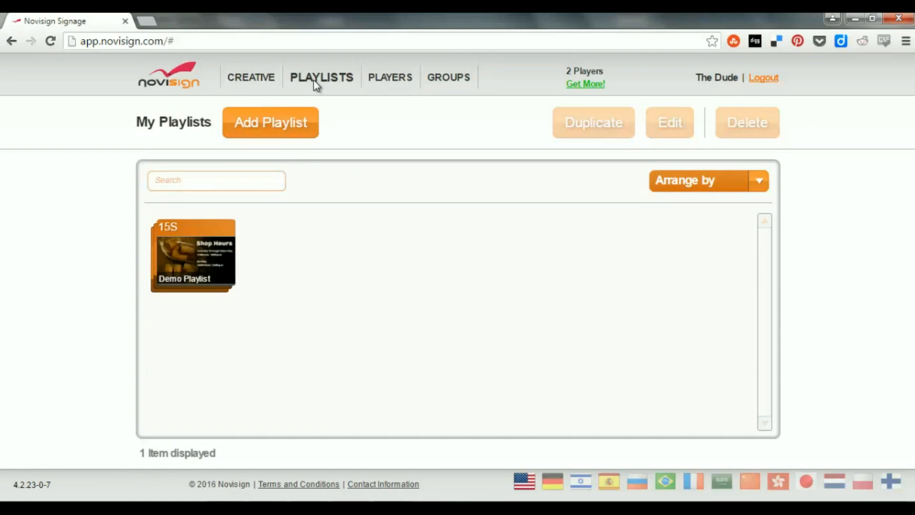
click(215, 252)
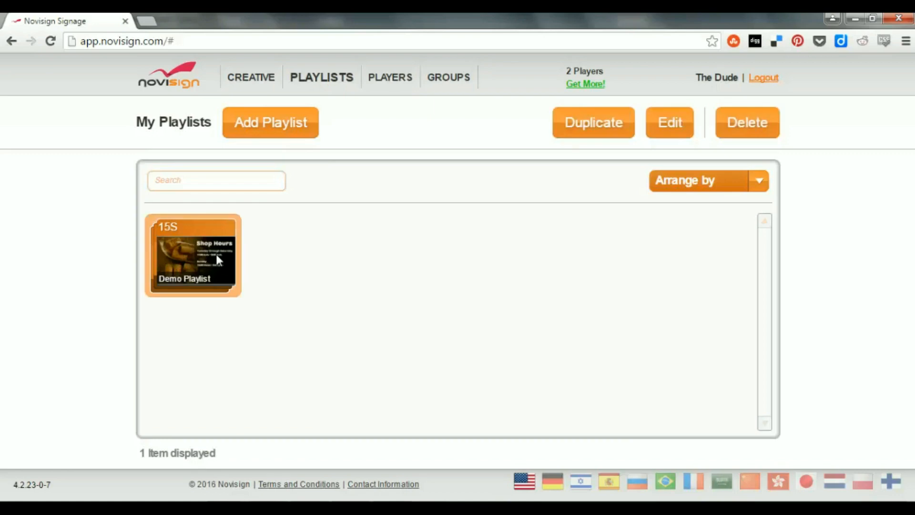
click(744, 131)
click(439, 304)
Start a new playlist and name it "My cool playlist".
click(279, 122)
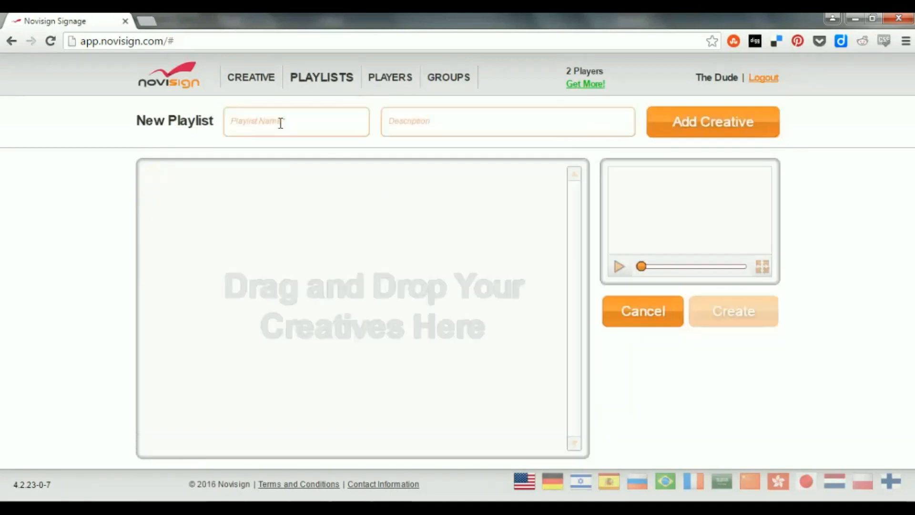
click(301, 126)
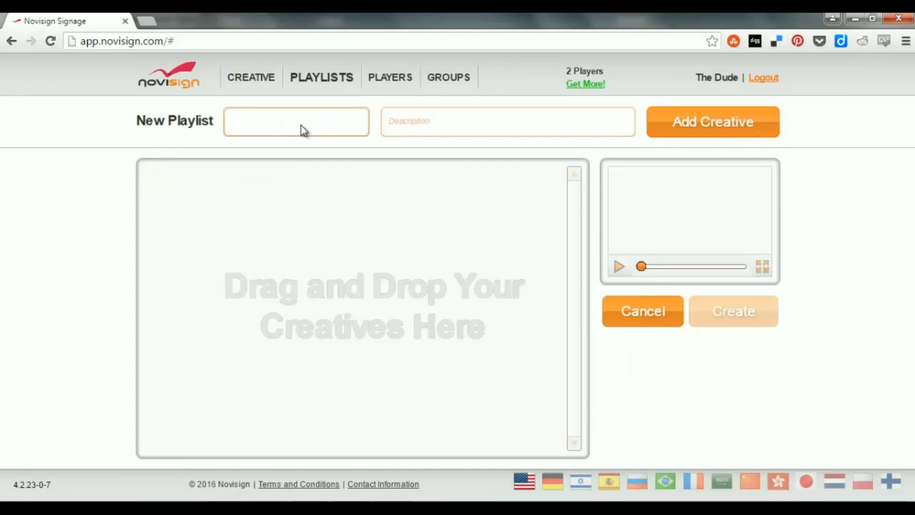
text(My cool playlist)
Add the Android Tablet image and My blended creative to the playlist.
click(680, 128)
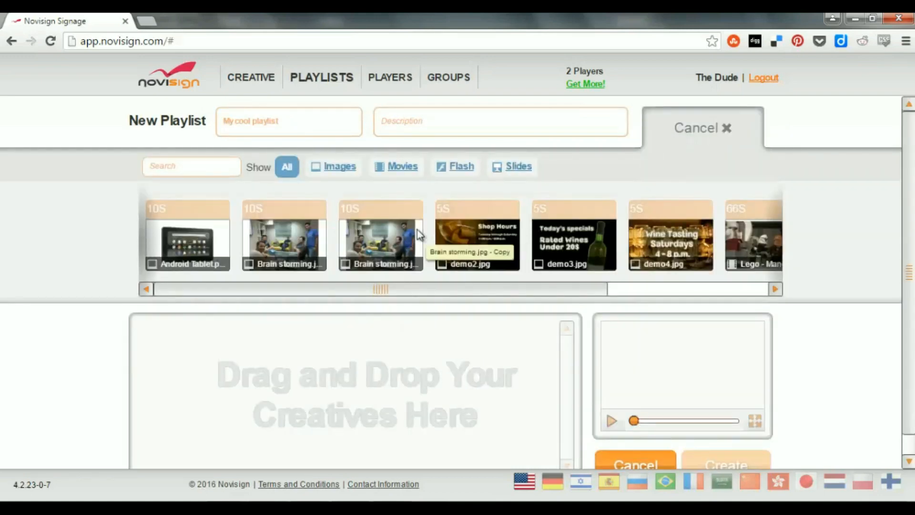
drag(196, 232, 257, 352)
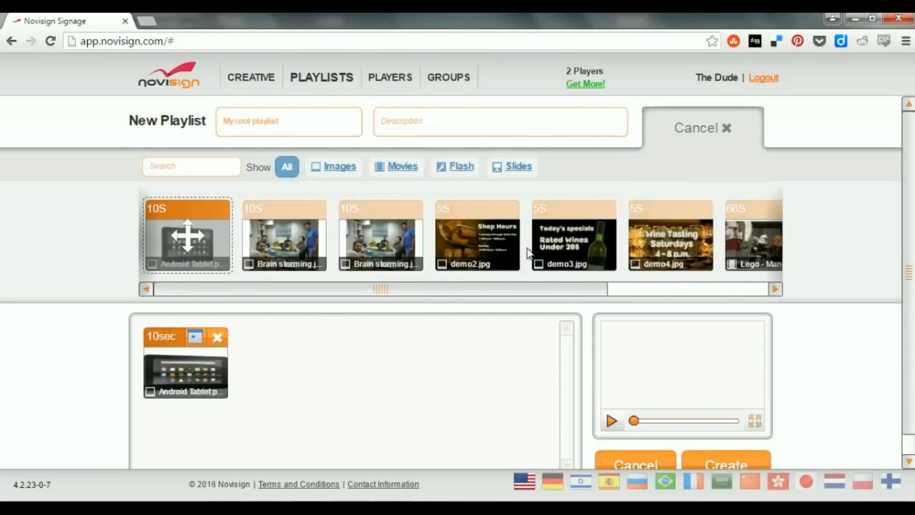
click(690, 288)
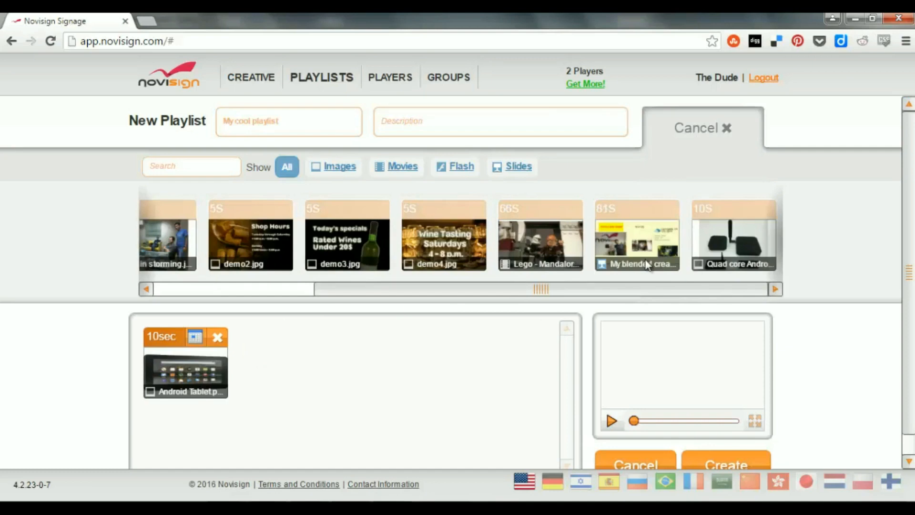
drag(605, 235, 402, 384)
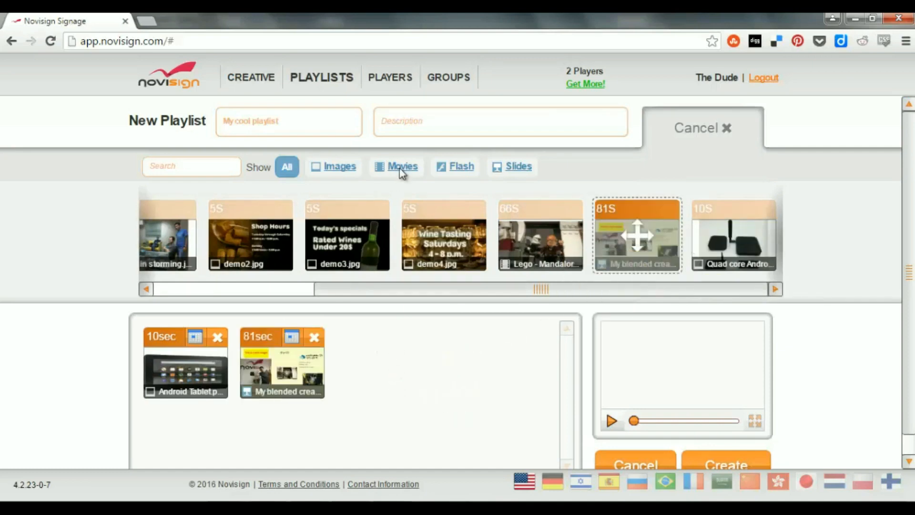
Filter the creatives by media type, add the Lego movie as the third item, and create the playlist.
click(355, 168)
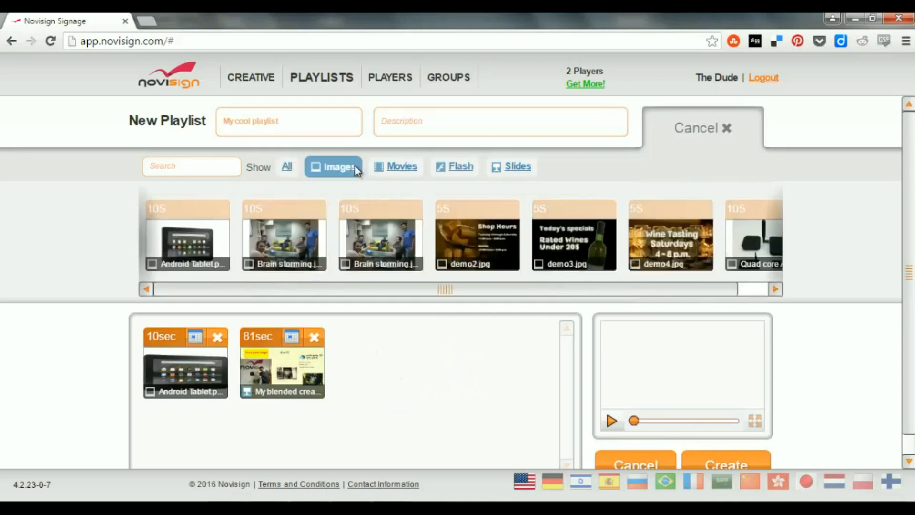
click(403, 170)
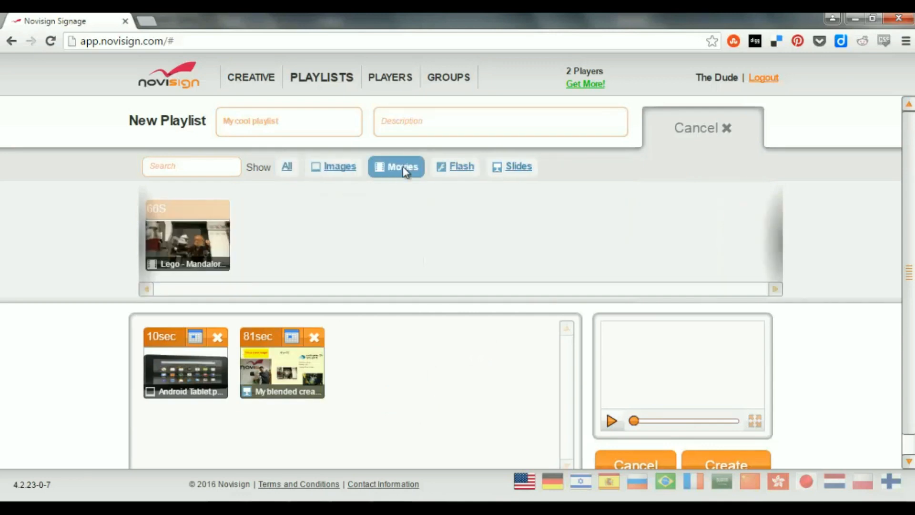
click(505, 170)
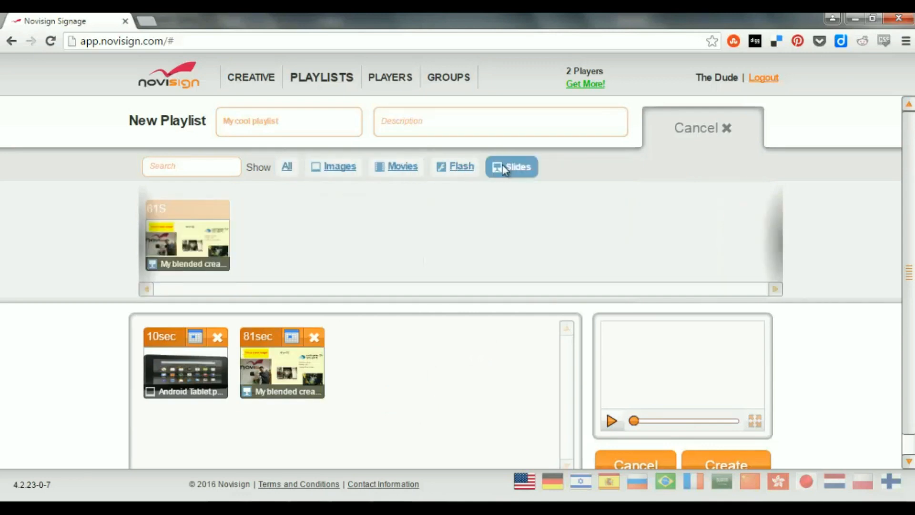
click(402, 172)
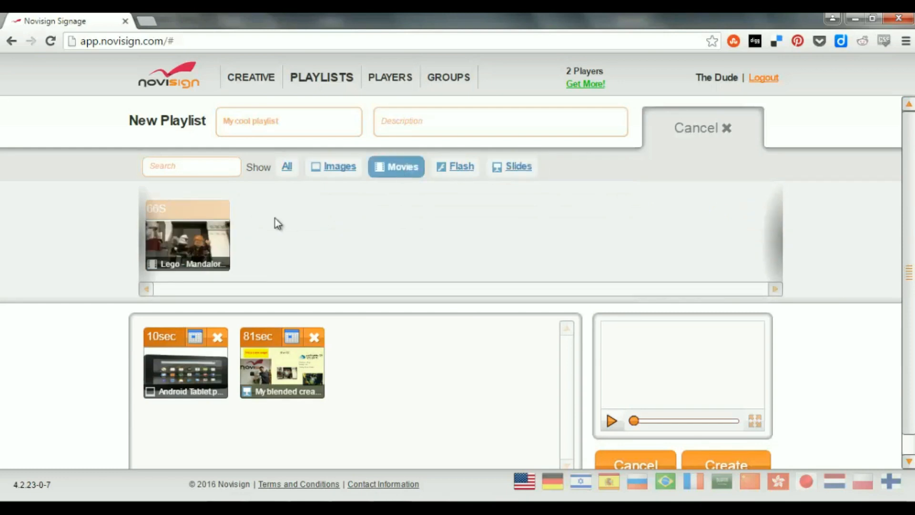
drag(186, 225, 390, 344)
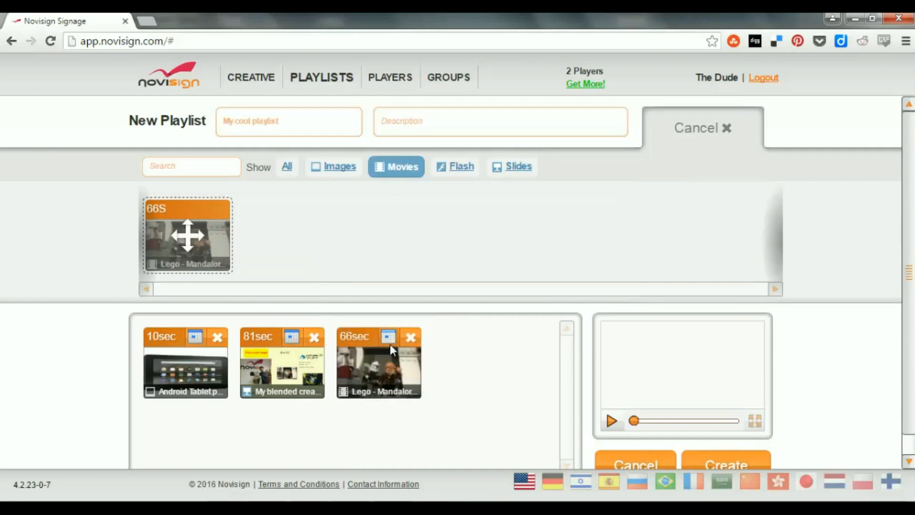
click(726, 129)
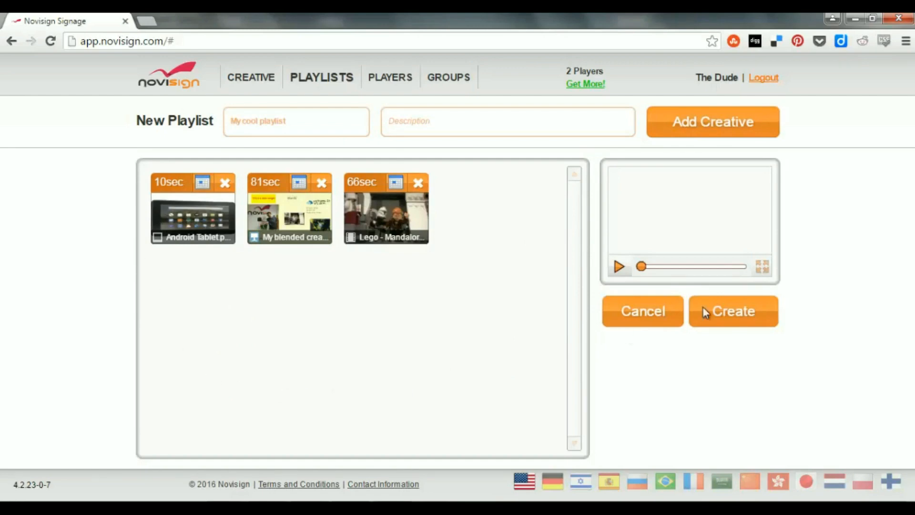
click(730, 313)
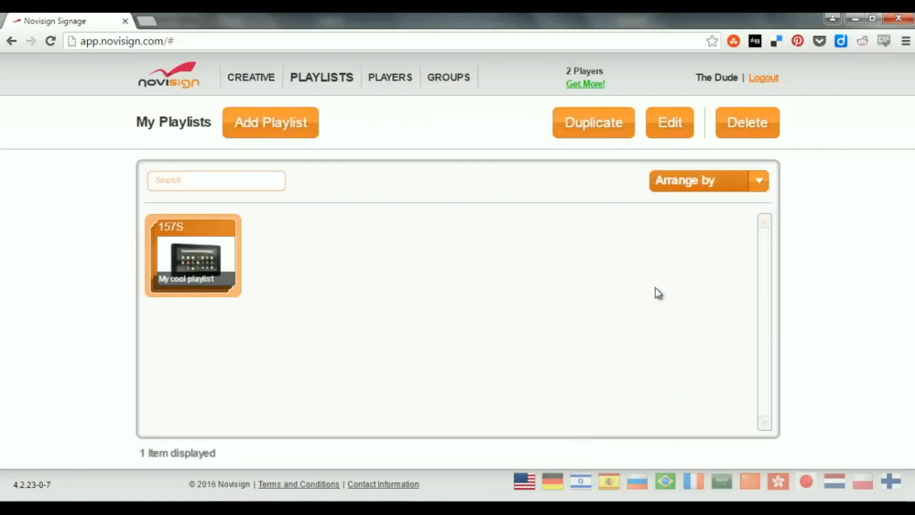
In My cool playlist, set the Android Tablet image's duration to 15 seconds and move My blended creative after the Lego movie.
double_click(193, 229)
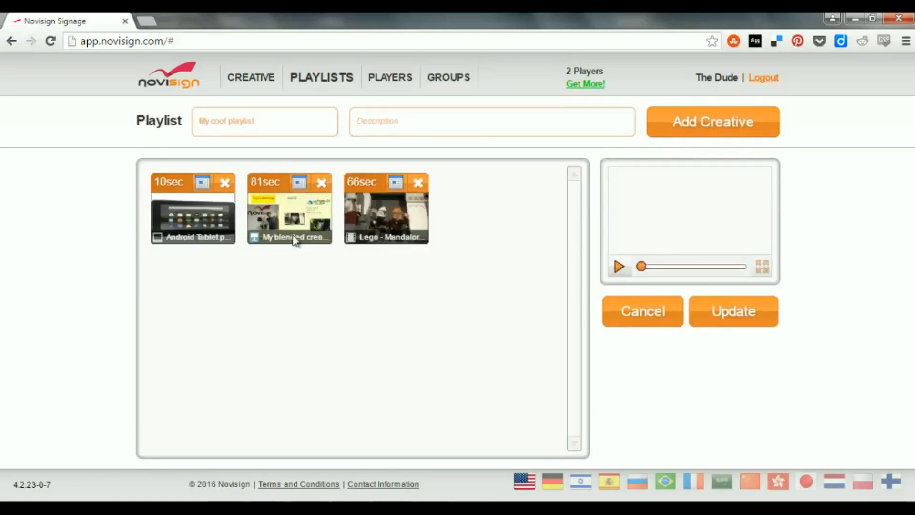
click(168, 182)
click(169, 182)
drag(168, 182, 156, 182)
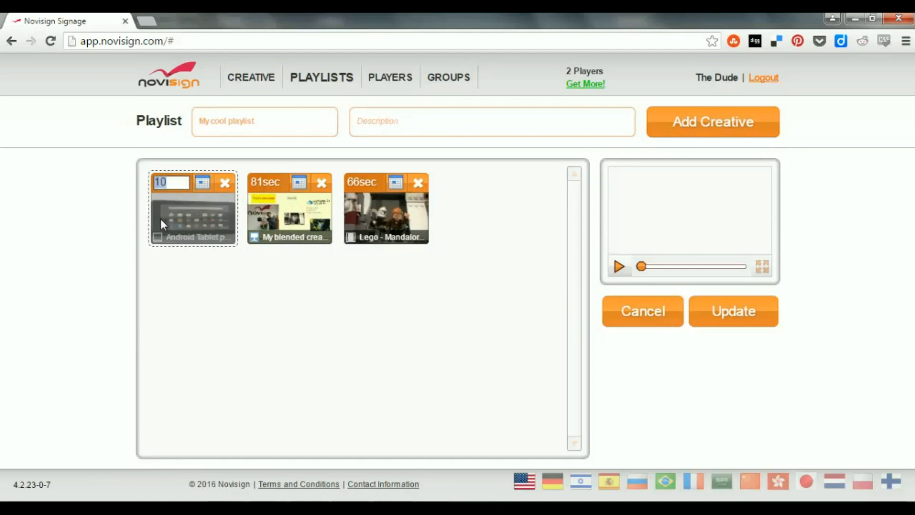
text(15)
key(Return)
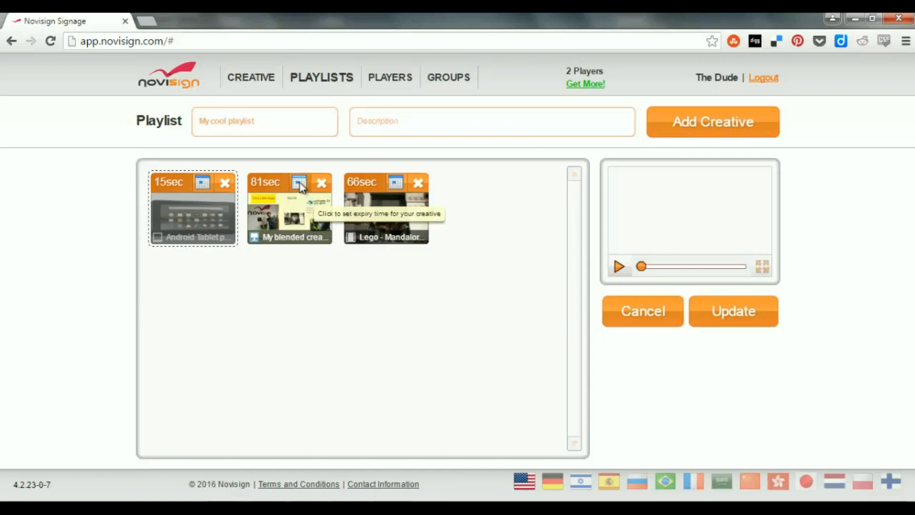
click(269, 190)
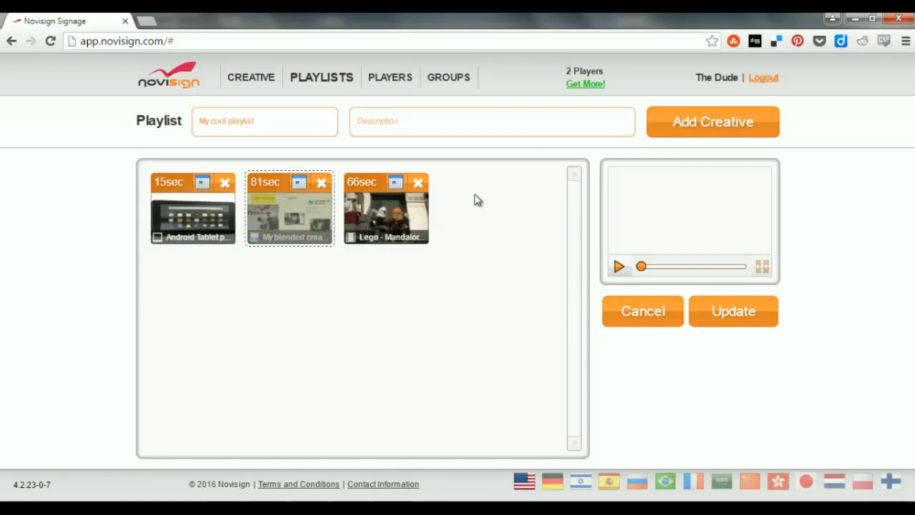
drag(305, 212, 399, 213)
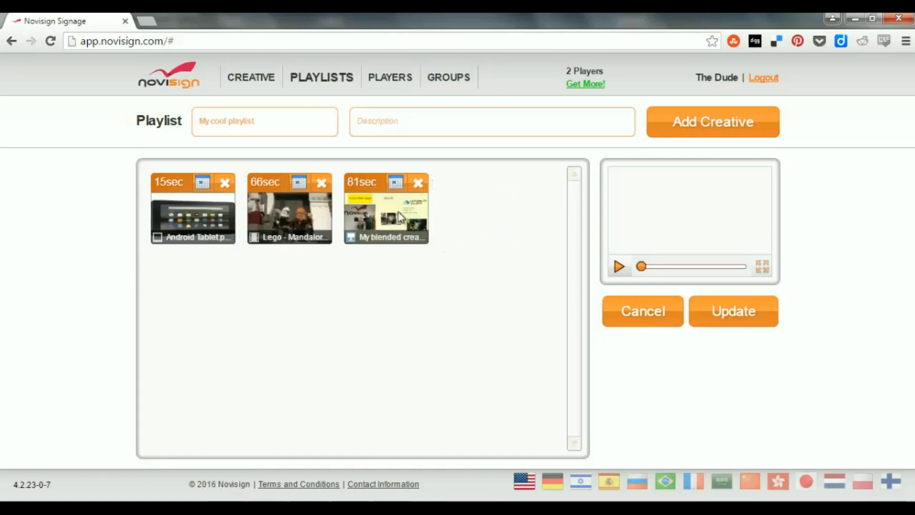
Try an expire time schedule with weekly recurrence on My blended creative, and discard it together with the other playlist edits.
click(394, 184)
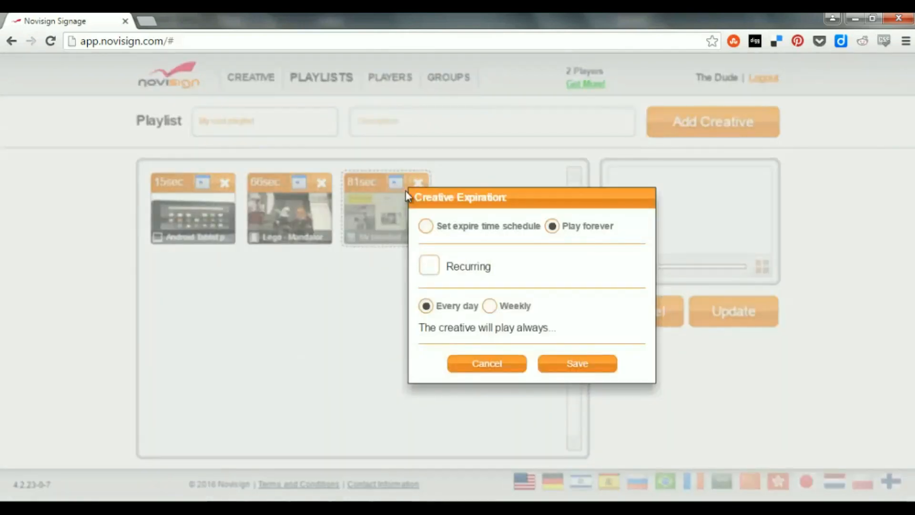
drag(496, 199, 413, 168)
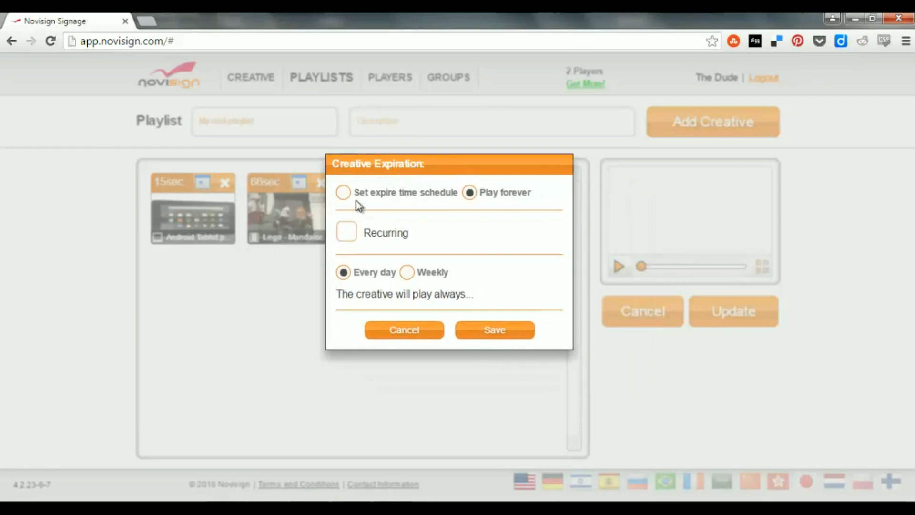
click(343, 193)
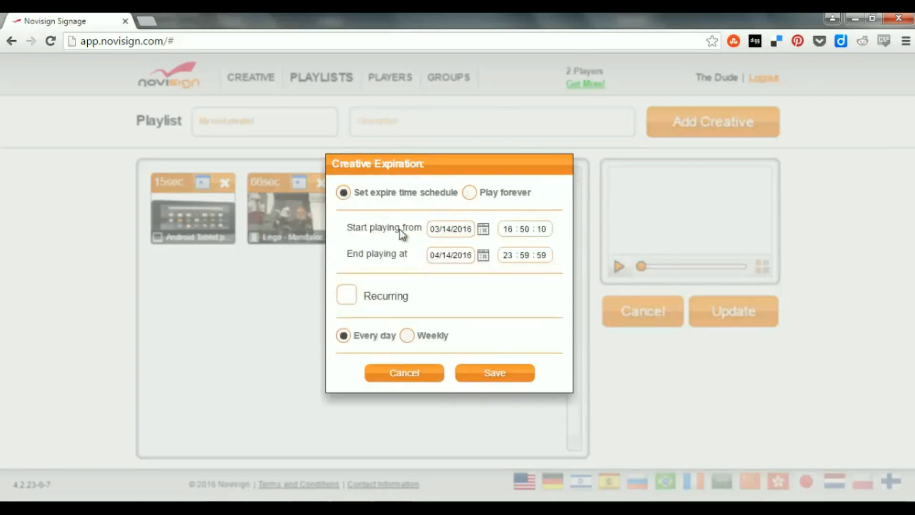
click(346, 297)
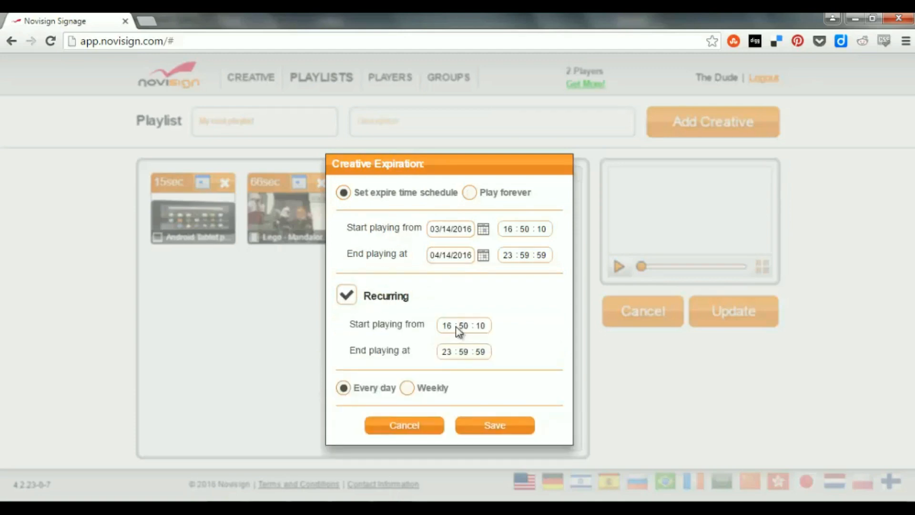
click(407, 388)
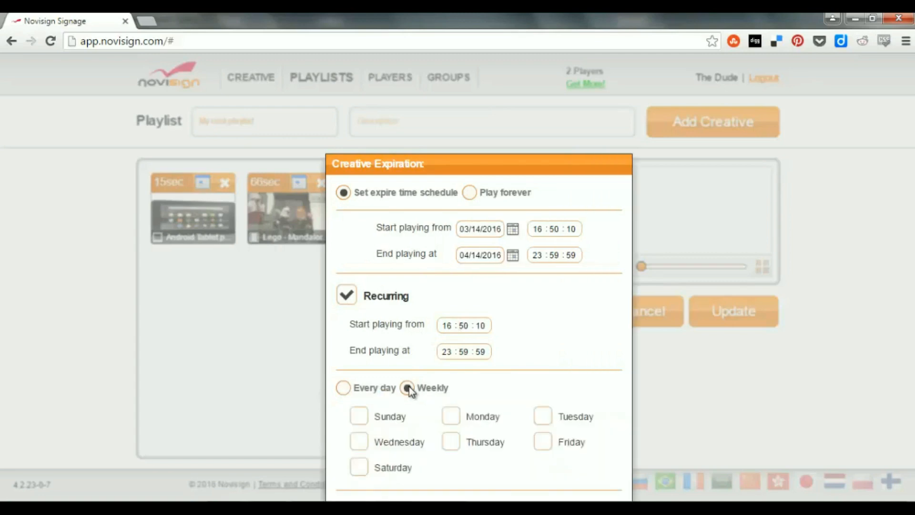
drag(455, 156, 447, 92)
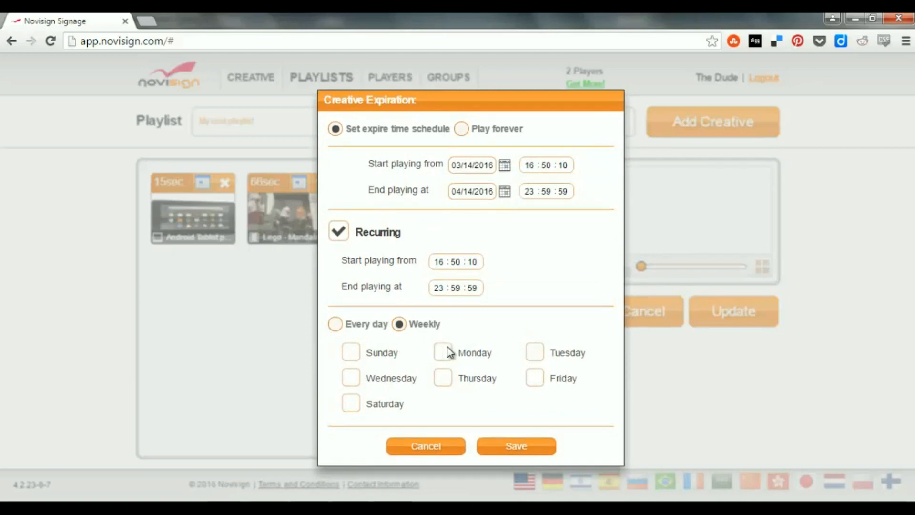
click(448, 449)
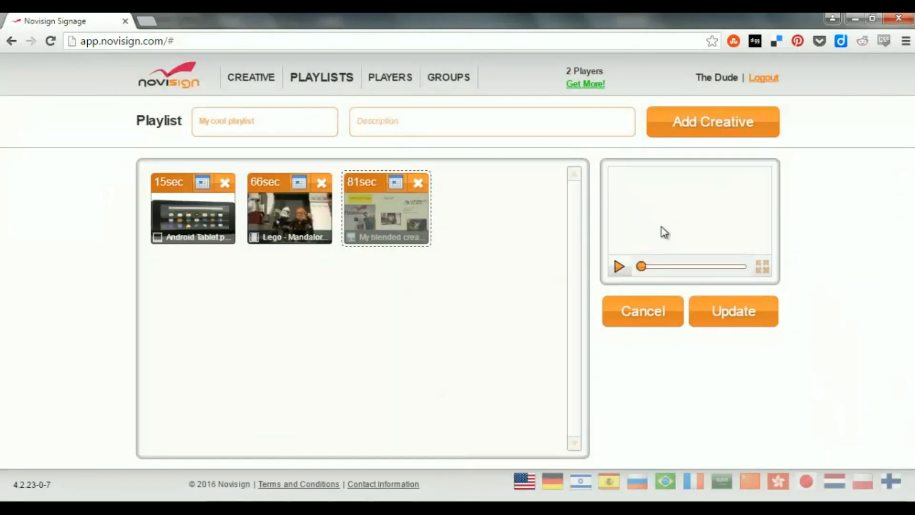
click(667, 309)
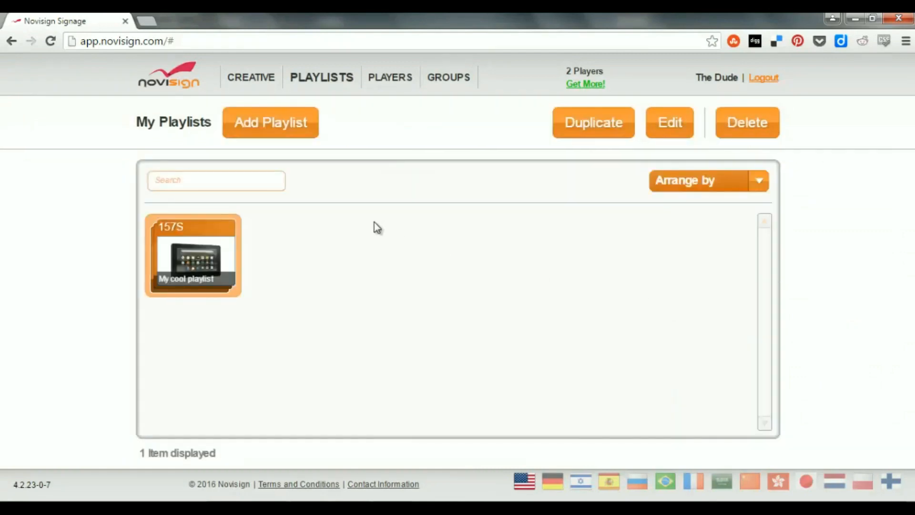
Open a blank new playlist form and leave it without creating a playlist.
click(284, 122)
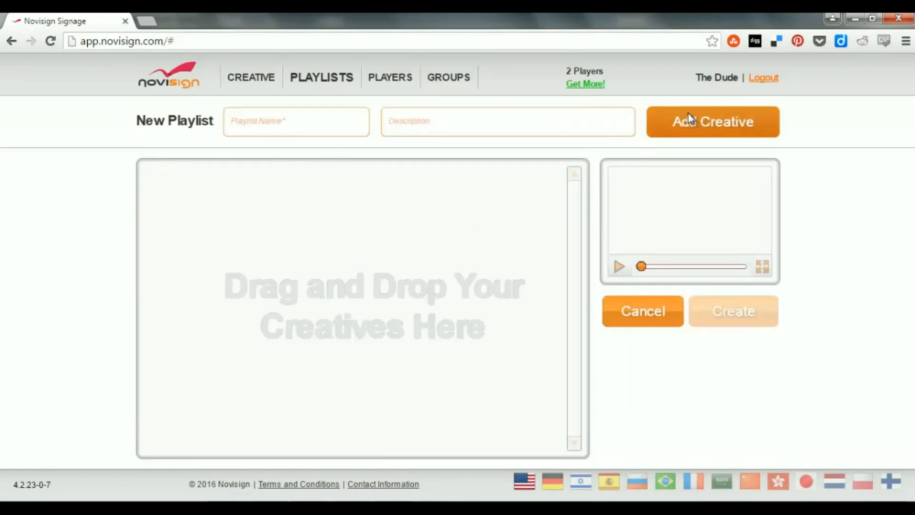
click(650, 310)
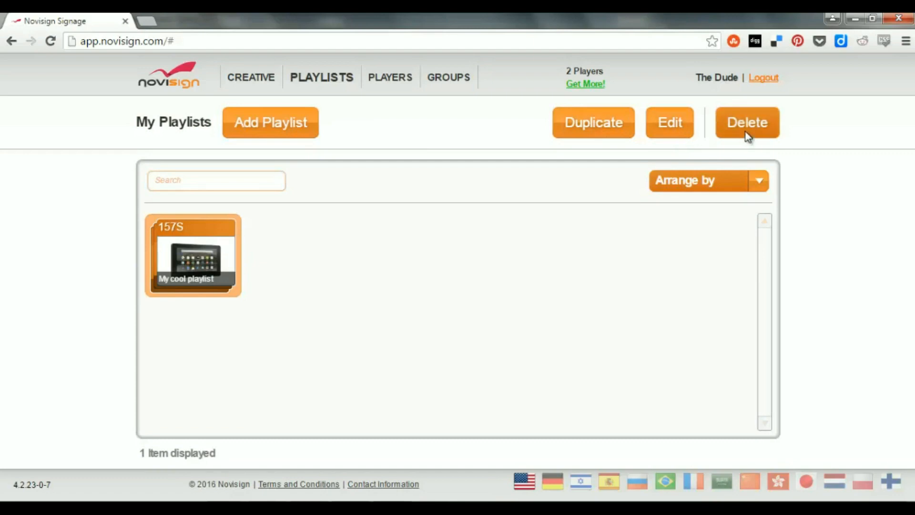
Create a new folder in the creative library.
click(256, 82)
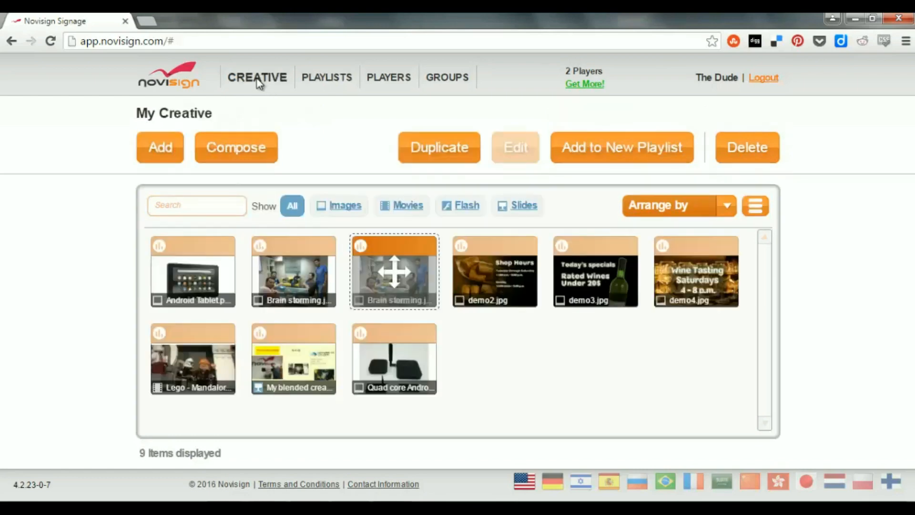
right_click(474, 338)
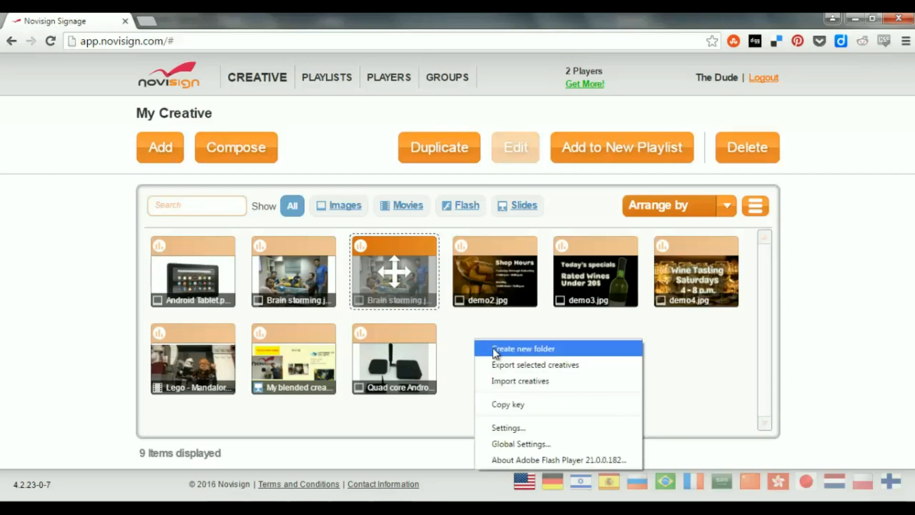
right_click(462, 325)
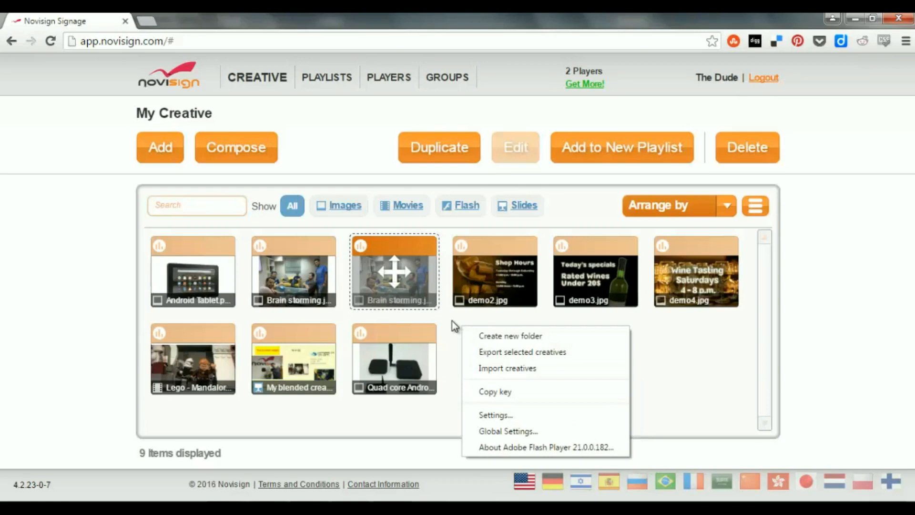
click(521, 336)
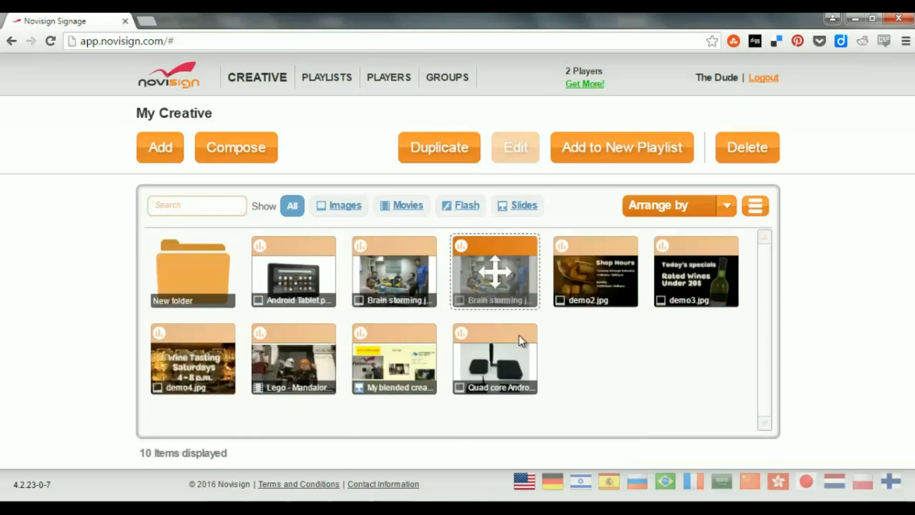
Rename the new folder as "My 1st folder" and save the change.
click(180, 289)
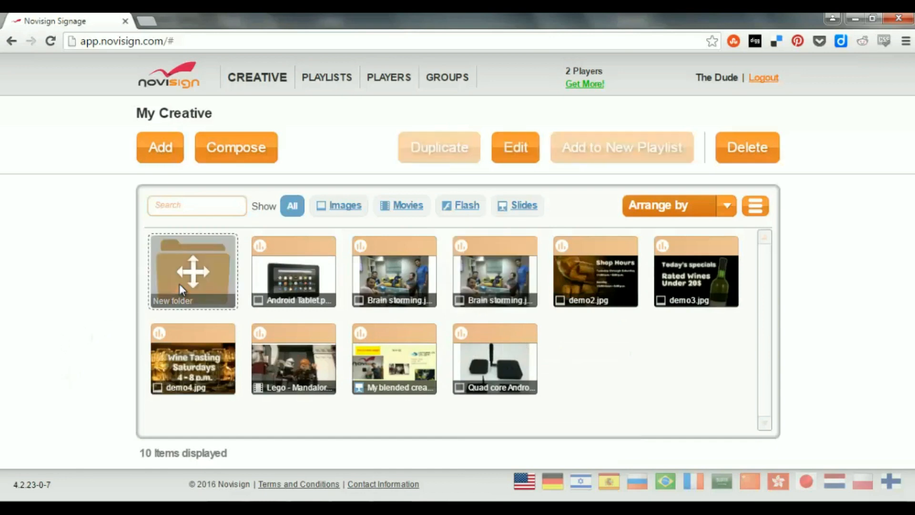
click(516, 148)
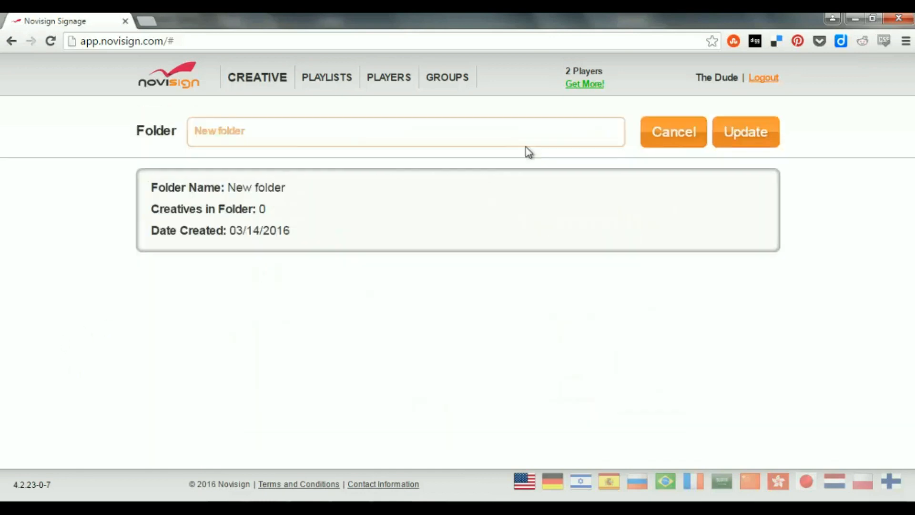
drag(259, 135, 189, 138)
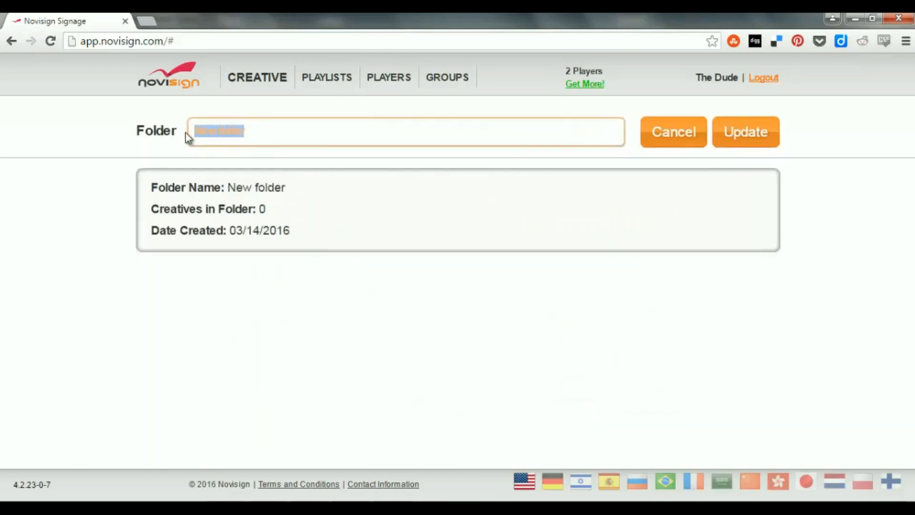
text(My 1s)
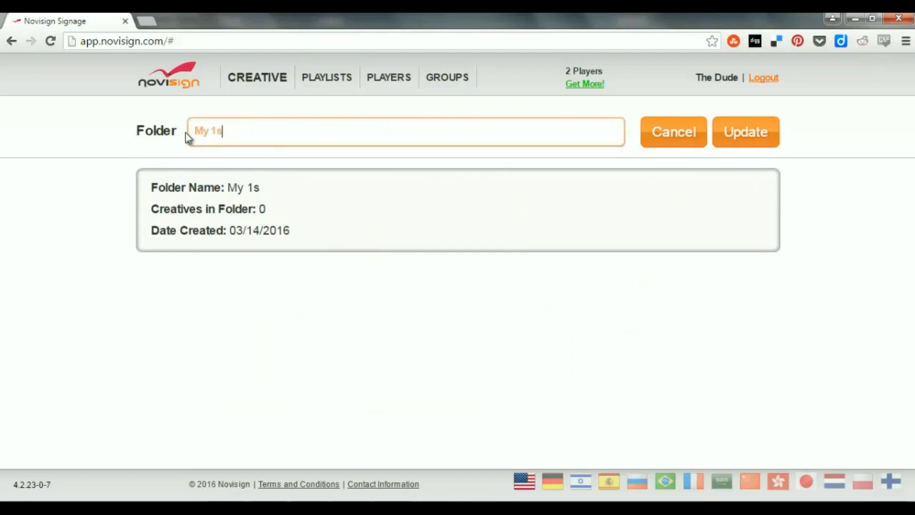
text(t folder)
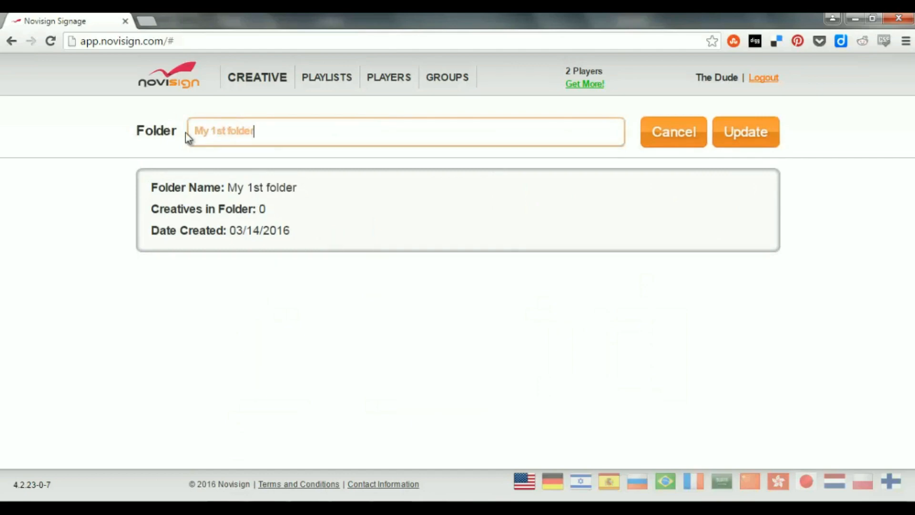
click(742, 132)
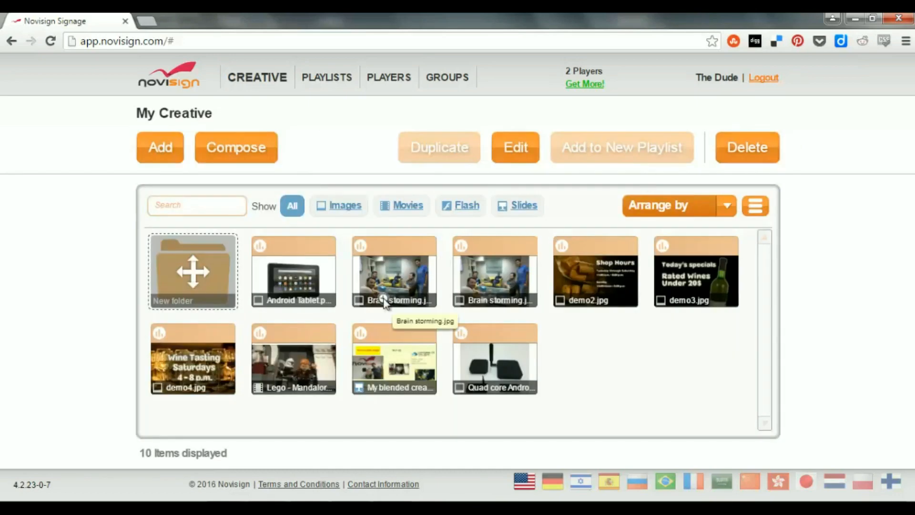
Move the Android Tablet image into My 1st folder and open that folder.
click(303, 279)
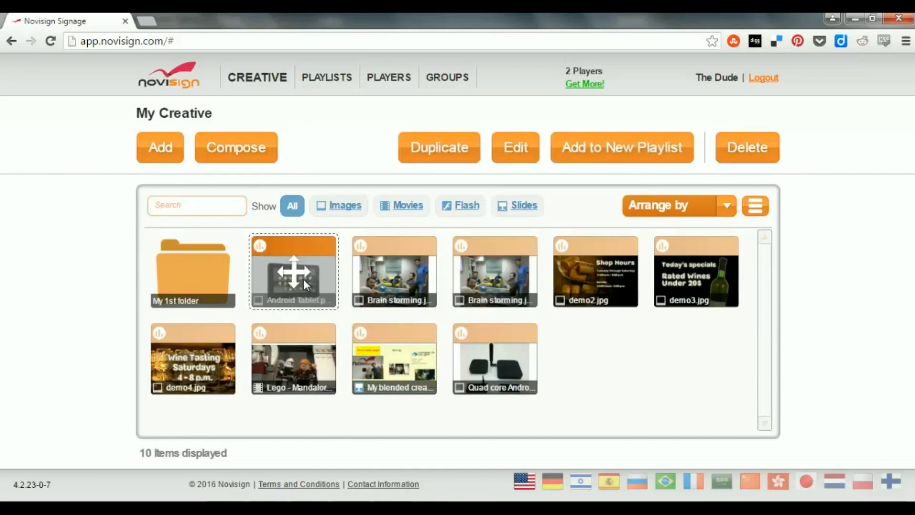
drag(316, 274, 224, 275)
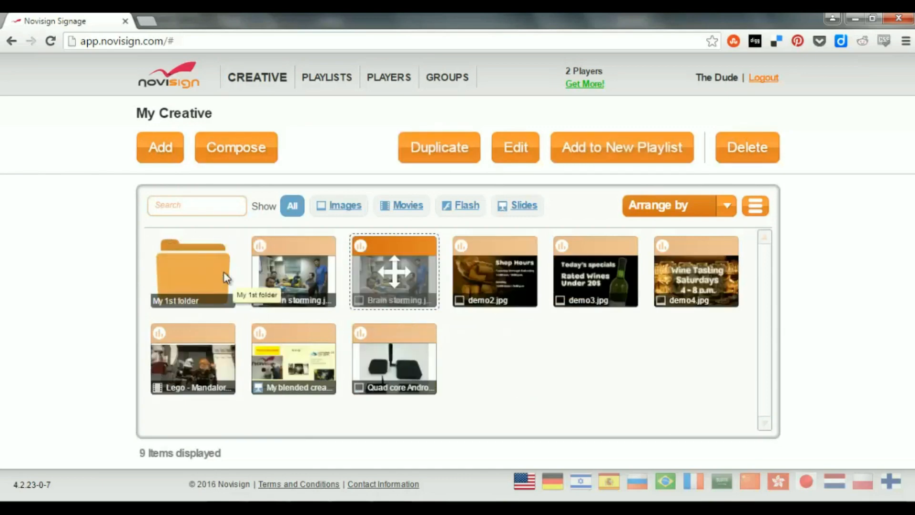
double_click(217, 276)
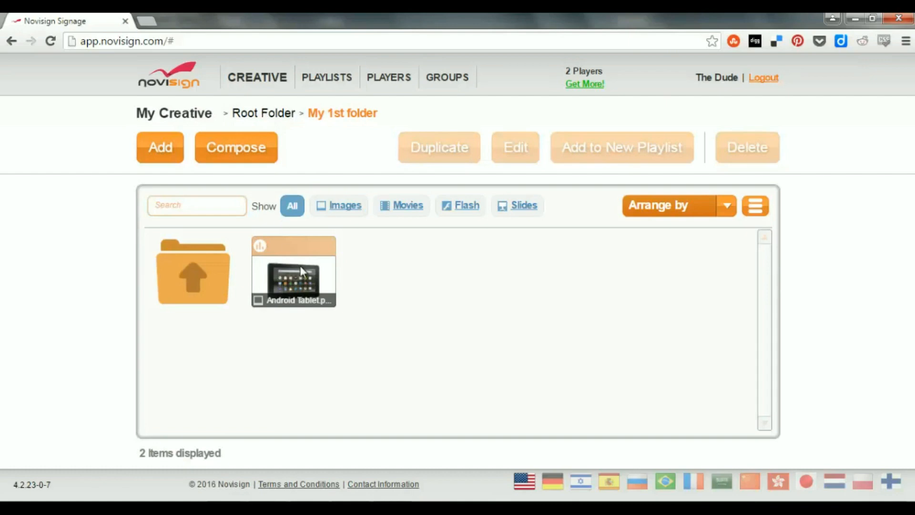
Move the Android Tablet image out of My 1st folder to the root folder and return there.
drag(292, 267, 213, 267)
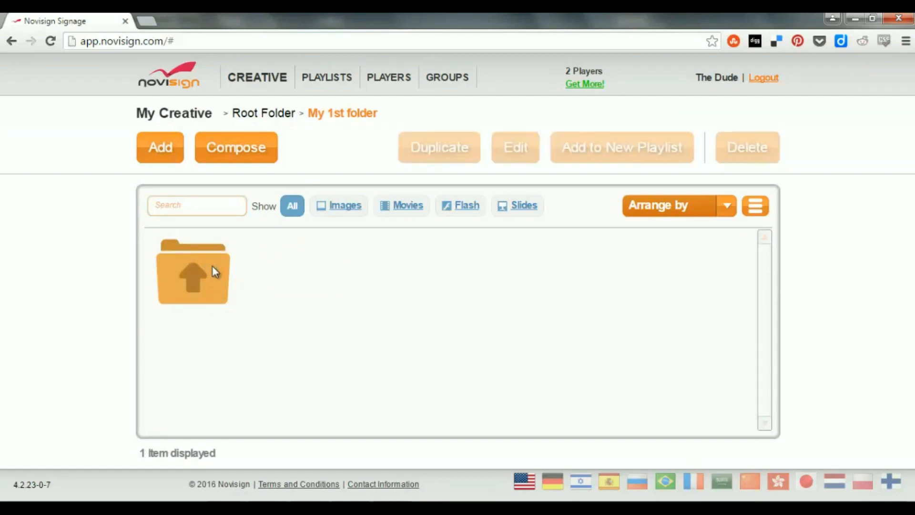
double_click(213, 266)
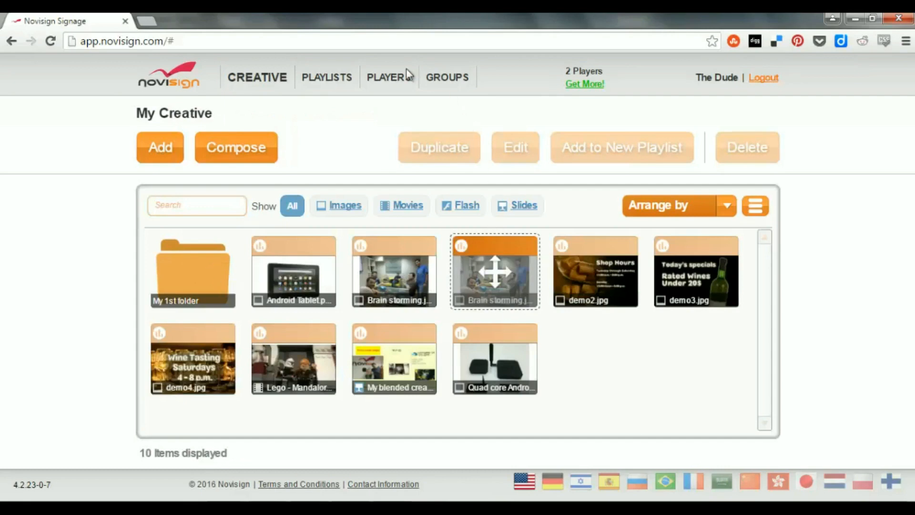